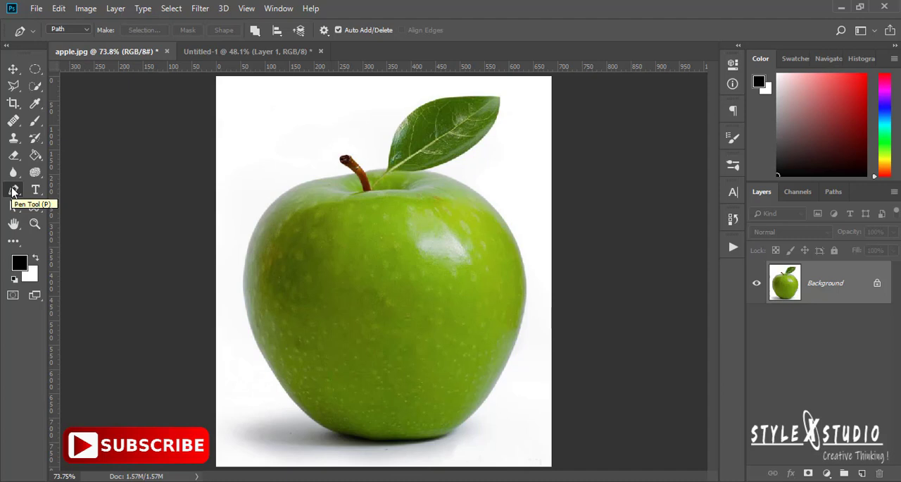
Set the Pen tool to Path mode and trace the apple's left edge from its upper-left shoulder to its widest point
{"action": "left_click", "coordinate": [86, 31]}
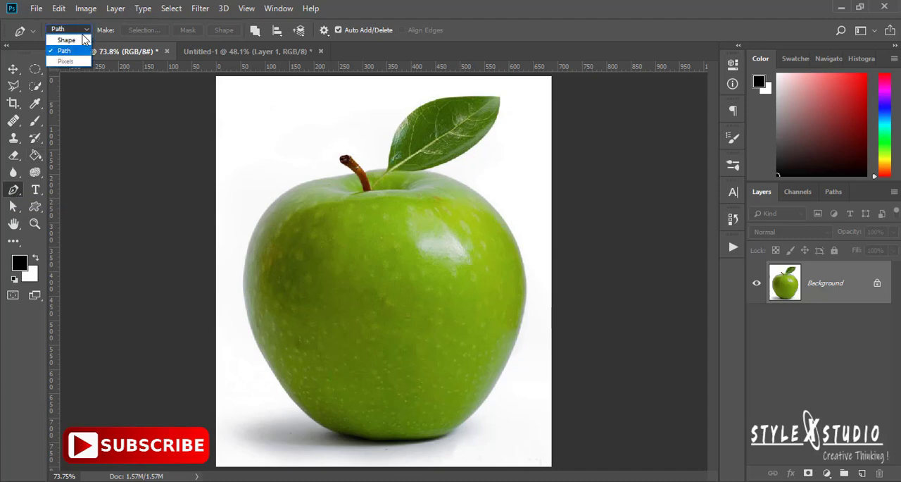
{"action": "left_click", "coordinate": [69, 52]}
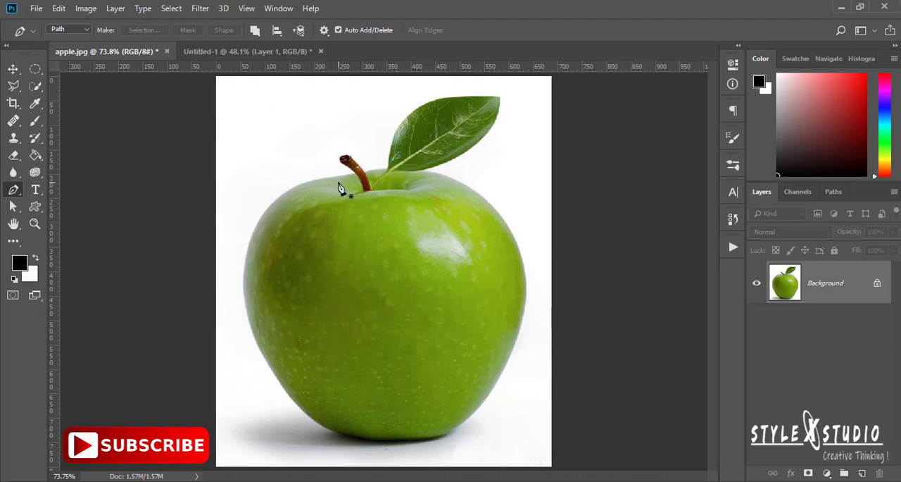
{"action": "left_click", "coordinate": [292, 188]}
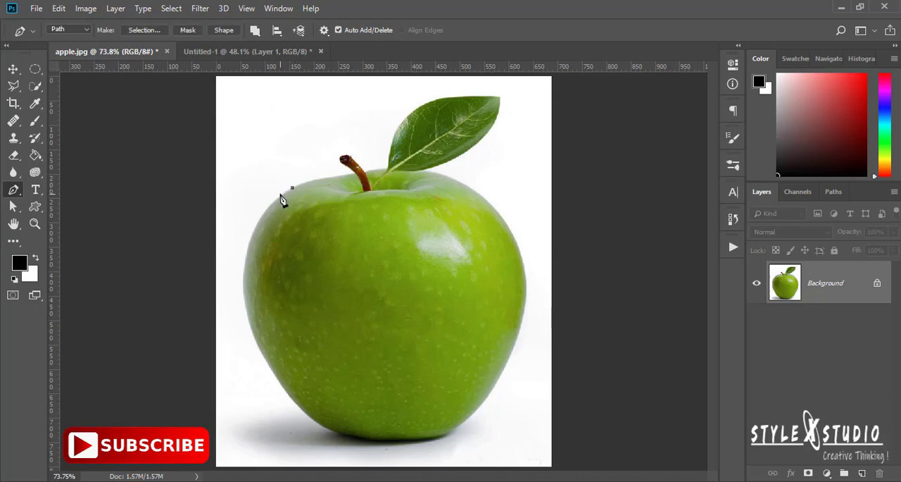
{"action": "left_click", "coordinate": [244, 278]}
{"action": "left_click_drag", "start_coordinate": [245, 283], "coordinate": [242, 346]}
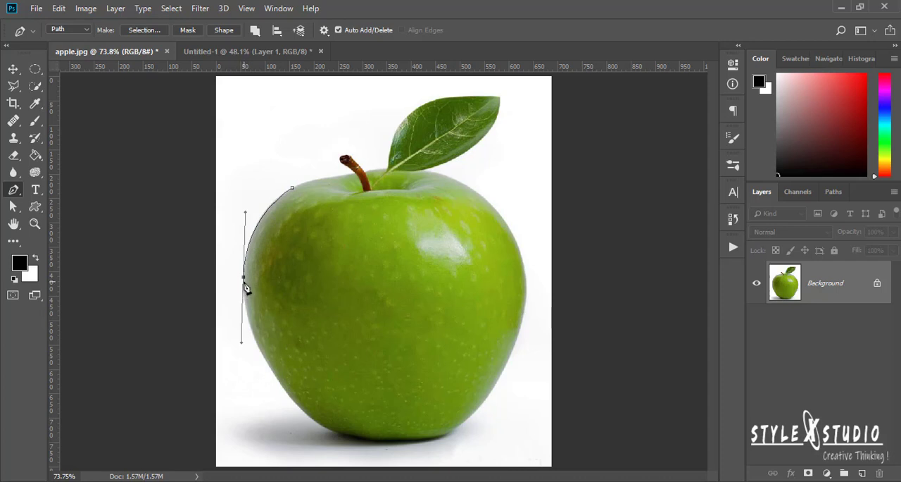
{"action": "left_click_drag", "start_coordinate": [241, 336], "coordinate": [241, 343]}
{"action": "left_click_drag", "start_coordinate": [241, 345], "coordinate": [248, 346]}
Continue the path with curved segments around the apple's lower-left edge, base and lower-right edge
{"action": "left_click", "coordinate": [280, 386]}
{"action": "left_click_drag", "start_coordinate": [285, 385], "coordinate": [291, 405]}
{"action": "left_click_drag", "start_coordinate": [333, 430], "coordinate": [345, 437]}
{"action": "left_click_drag", "start_coordinate": [445, 431], "coordinate": [473, 419]}
{"action": "left_click_drag", "start_coordinate": [510, 354], "coordinate": [518, 328]}
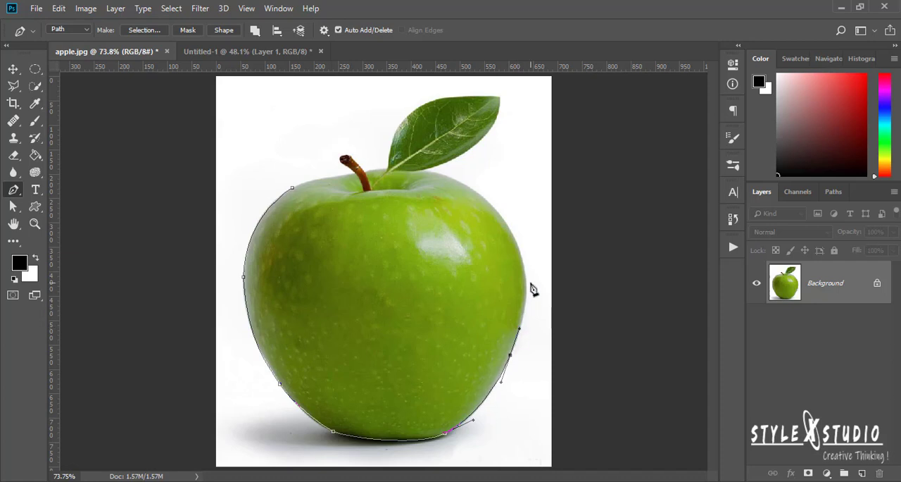
Extend the path up the apple's right side to its upper-right shoulder
{"action": "key", "text": "ctrl+minus"}
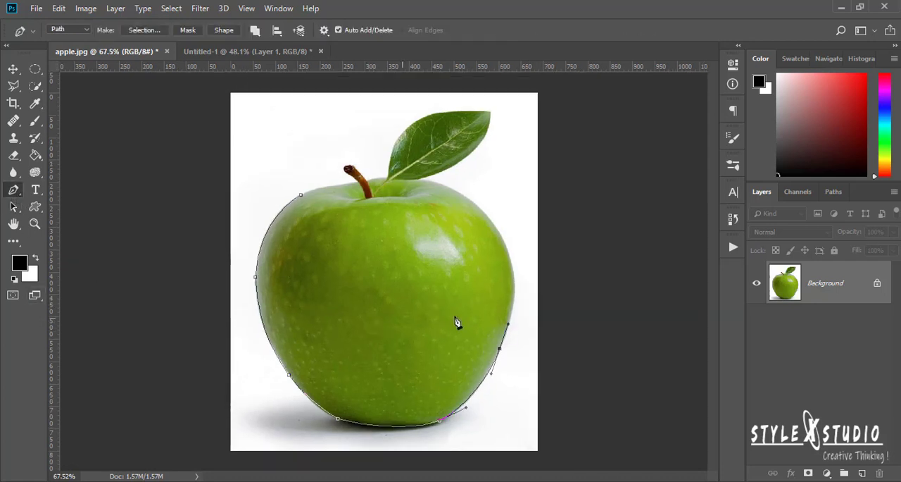
{"action": "left_click", "coordinate": [518, 262]}
{"action": "left_click_drag", "start_coordinate": [465, 196], "coordinate": [444, 186]}
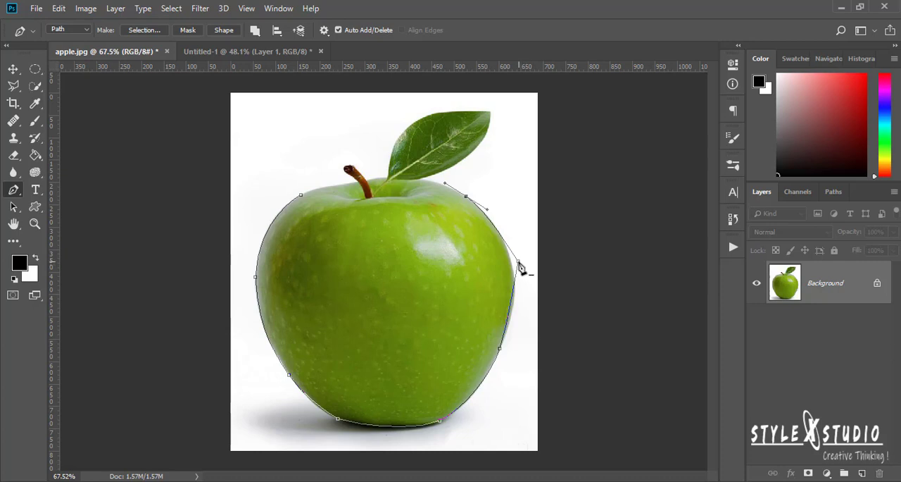
Move the off-edge right-side anchor and the shoulder anchor onto the apple's outline and reshape the curve handles between them
{"action": "left_click", "coordinate": [519, 262]}
{"action": "left_click_drag", "start_coordinate": [520, 259], "coordinate": [510, 258]}
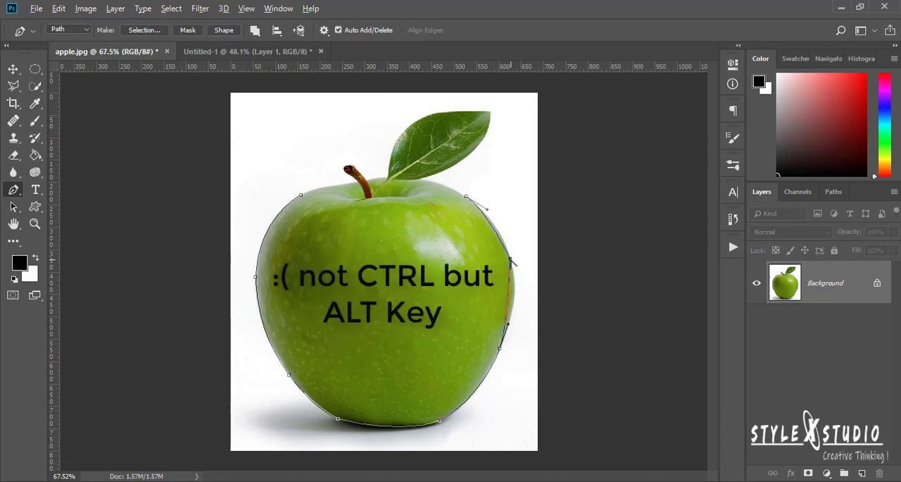
{"action": "left_click_drag", "start_coordinate": [510, 259], "coordinate": [503, 208]}
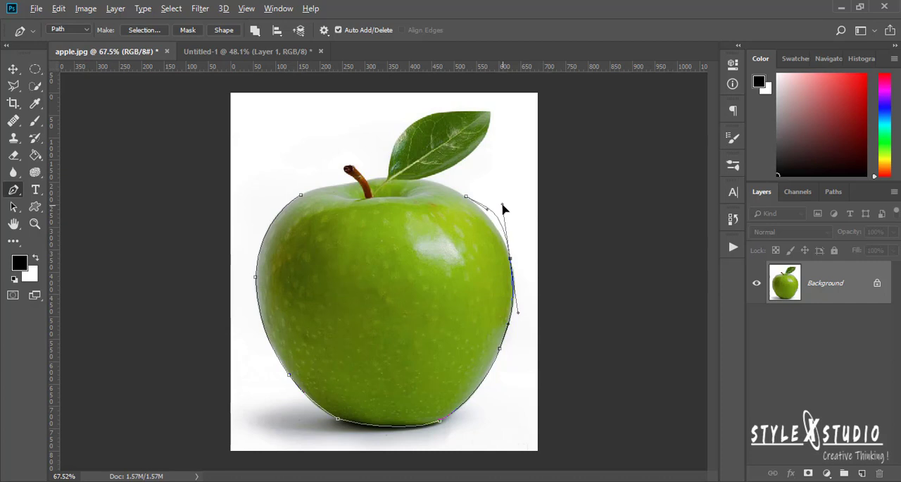
{"action": "left_click_drag", "start_coordinate": [503, 207], "coordinate": [500, 207]}
{"action": "left_click_drag", "start_coordinate": [468, 202], "coordinate": [444, 185]}
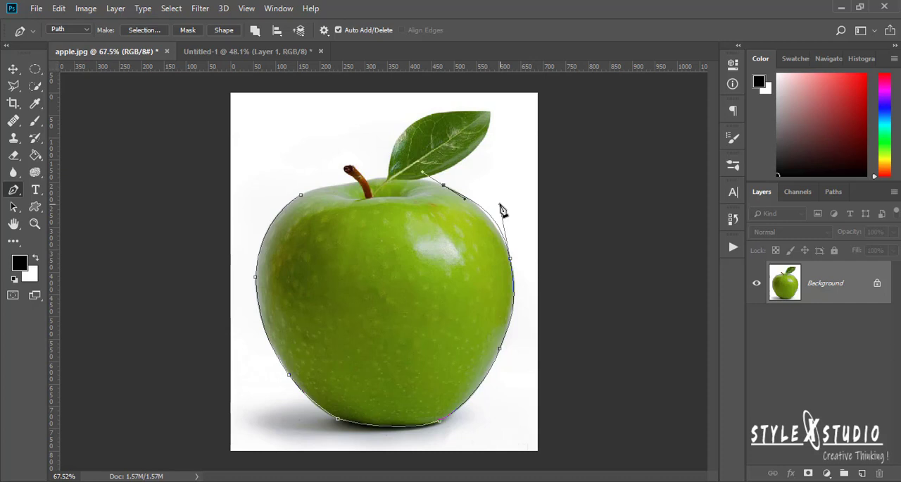
{"action": "left_click_drag", "start_coordinate": [499, 204], "coordinate": [494, 204]}
Continue the path from the apple's top edge around the leaf, through its tip and back to its base
{"action": "left_click", "coordinate": [444, 187]}
{"action": "left_click", "coordinate": [420, 181]}
{"action": "left_click_drag", "start_coordinate": [477, 149], "coordinate": [493, 105]}
{"action": "left_click_drag", "start_coordinate": [436, 112], "coordinate": [393, 151]}
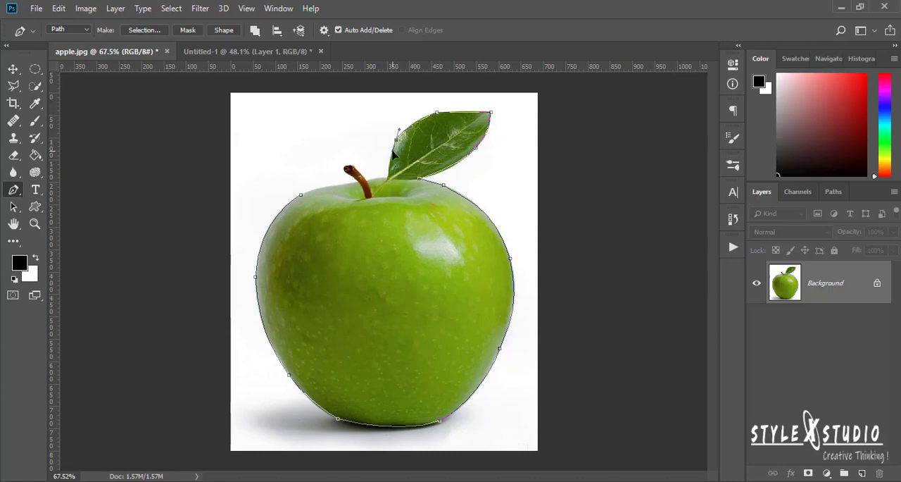
{"action": "left_click", "coordinate": [388, 175]}
Trace the apple's top edge to the stem and outline the stem with closely spaced anchor points
{"action": "left_click", "coordinate": [374, 178]}
{"action": "left_click", "coordinate": [365, 179]}
{"action": "left_click", "coordinate": [357, 171]}
{"action": "left_click", "coordinate": [354, 167]}
{"action": "left_click", "coordinate": [349, 167]}
{"action": "left_click", "coordinate": [344, 166]}
{"action": "left_click", "coordinate": [345, 171]}
{"action": "left_click", "coordinate": [352, 175]}
{"action": "left_click", "coordinate": [358, 182]}
Trace the apple's top edge from the stem to the upper-left shoulder and close the path at its starting anchor
{"action": "left_click", "coordinate": [345, 182]}
{"action": "left_click", "coordinate": [327, 187]}
{"action": "left_click", "coordinate": [310, 190]}
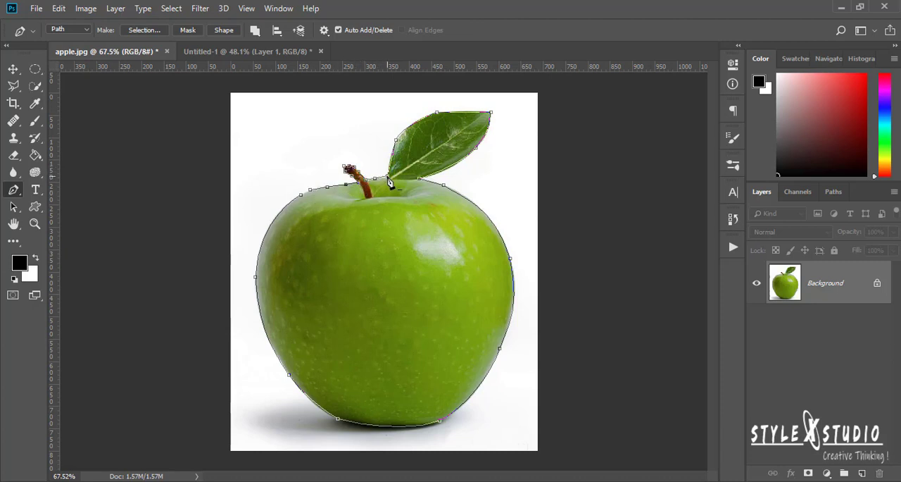
{"action": "left_click", "coordinate": [301, 197]}
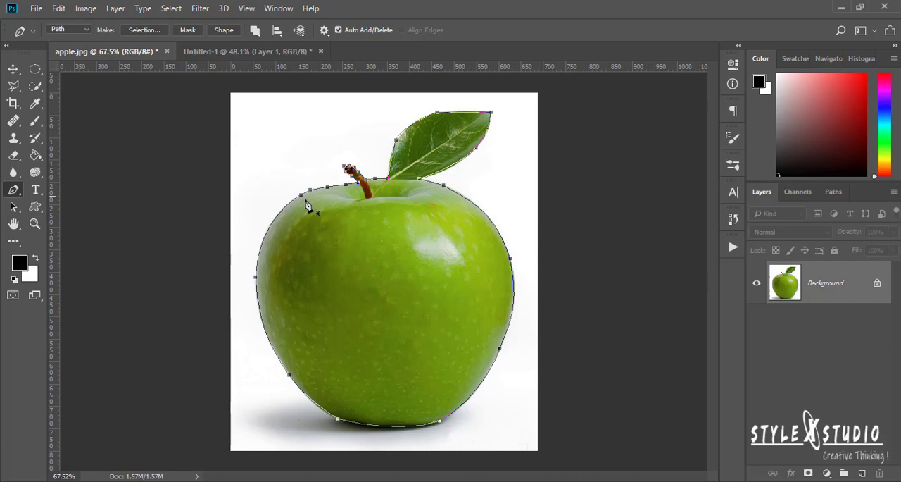
Convert the path into a new anti-aliased selection with a 0-pixel feather and add it as a layer mask
{"action": "right_click", "coordinate": [382, 281]}
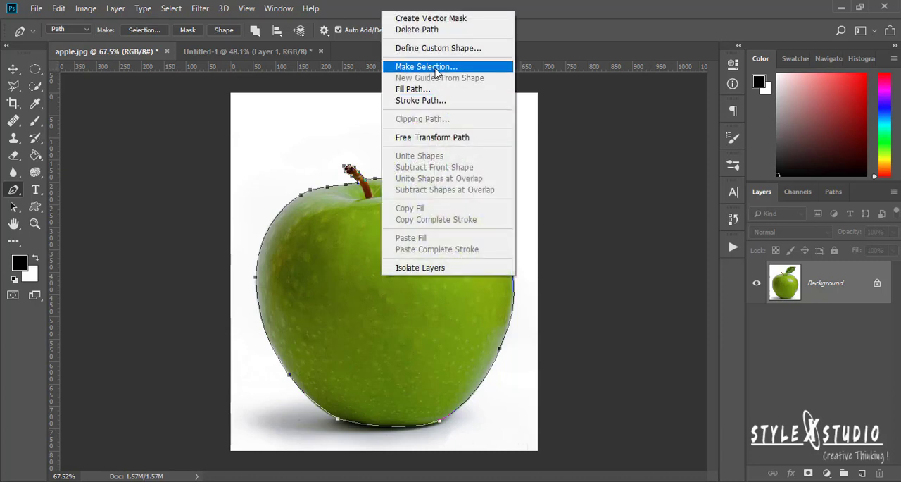
{"action": "left_click", "coordinate": [436, 69]}
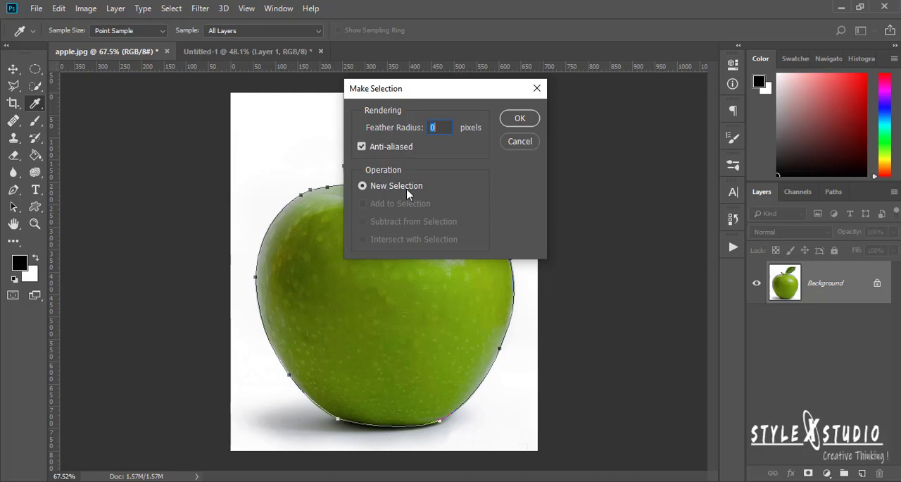
{"action": "left_click", "coordinate": [520, 119]}
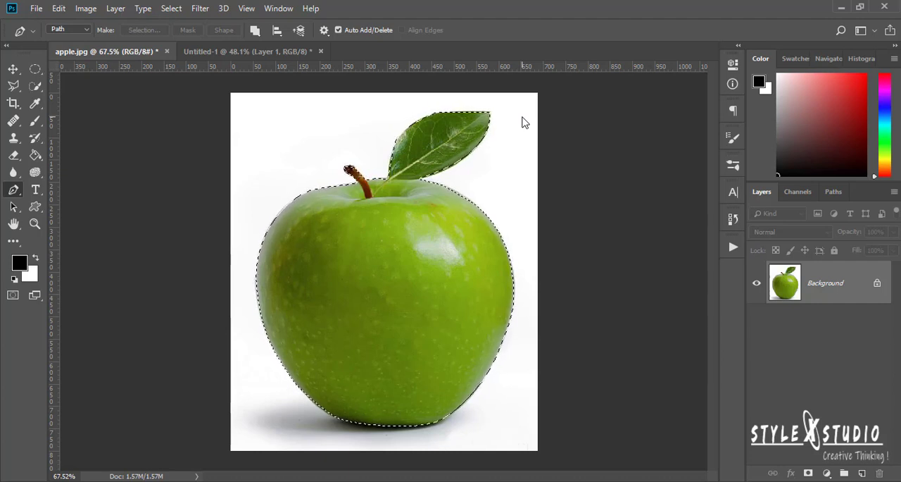
{"action": "left_click", "coordinate": [809, 473]}
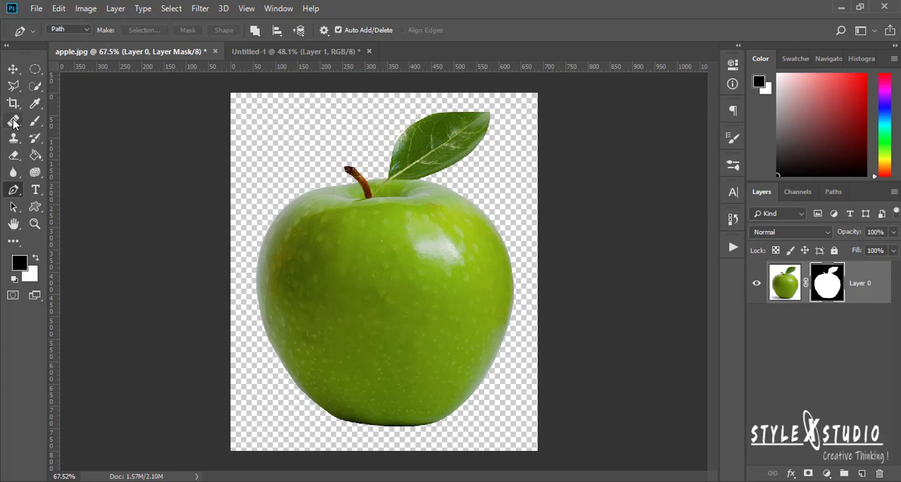
Hide the tip of the stem by painting black on the layer mask with the Brush tool
{"action": "left_click", "coordinate": [37, 122]}
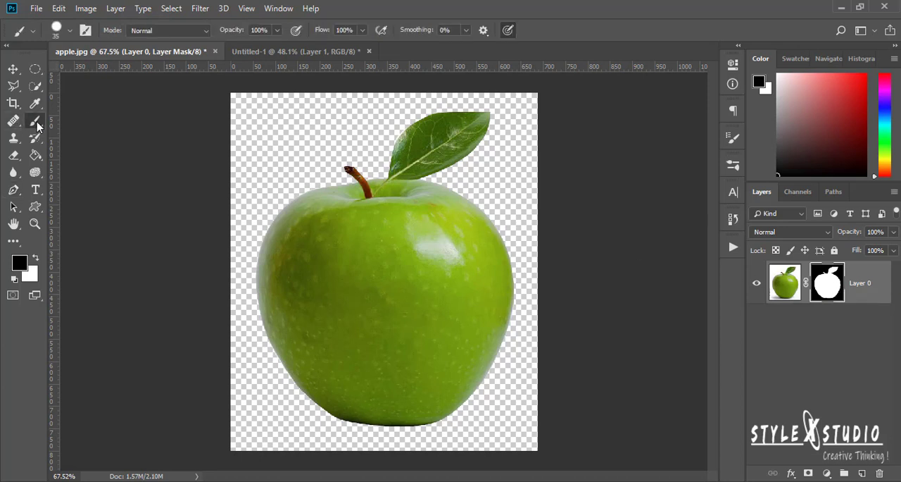
{"action": "left_click", "coordinate": [19, 263]}
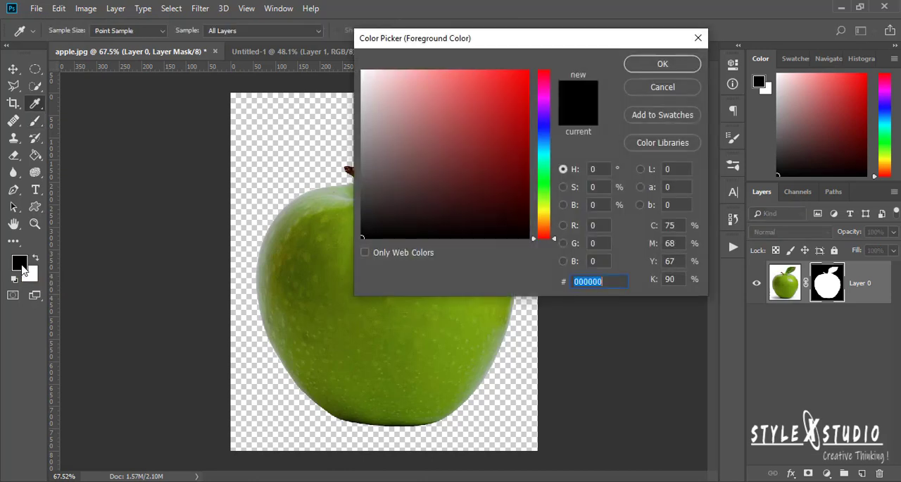
{"action": "left_click", "coordinate": [686, 63]}
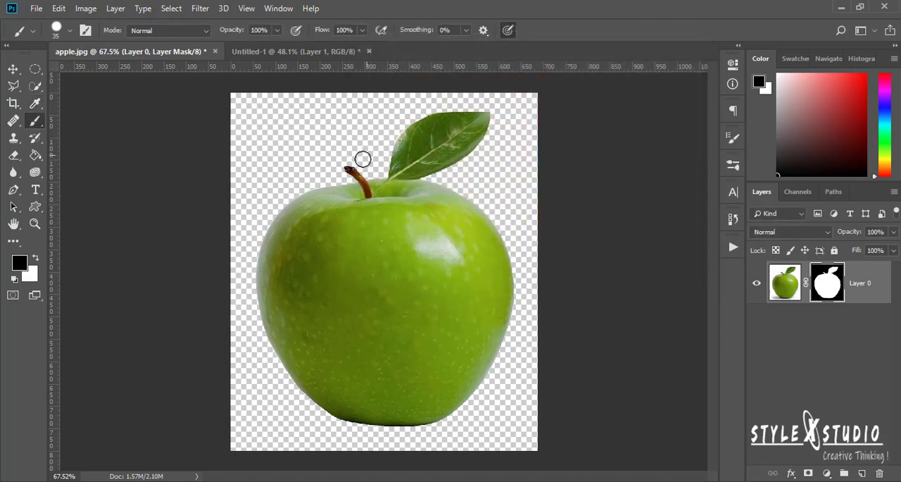
{"action": "left_click", "coordinate": [348, 167]}
{"action": "left_click", "coordinate": [353, 170]}
{"action": "left_click", "coordinate": [357, 172]}
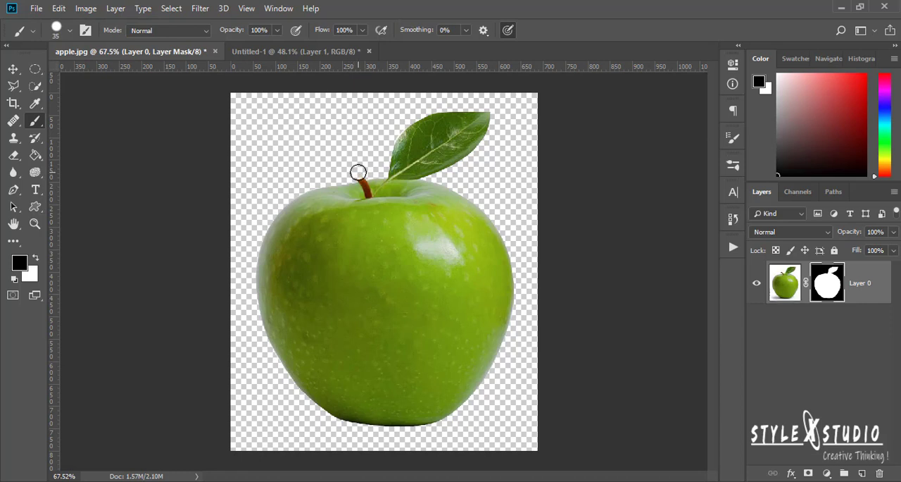
{"action": "left_click", "coordinate": [359, 173]}
Restore the tip of the stem by painting white over it on the layer mask
{"action": "key", "text": "ctrl+plus"}
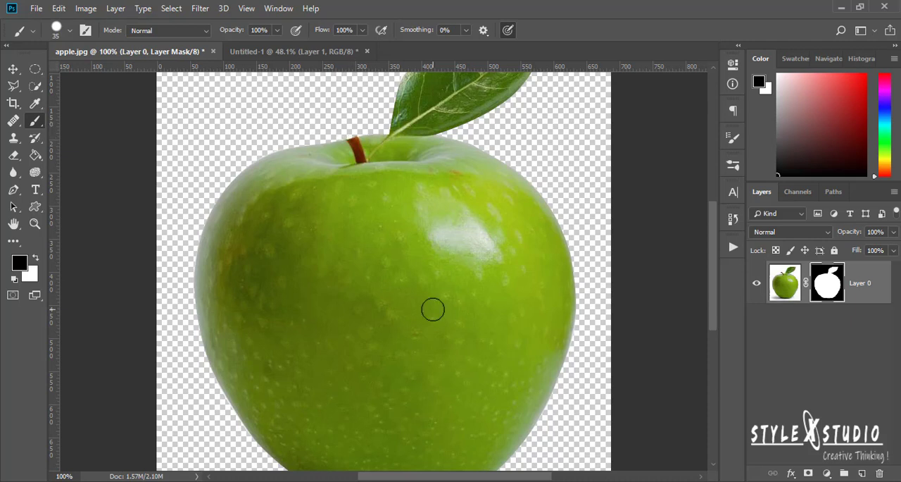
{"action": "key", "text": "ctrl+0"}
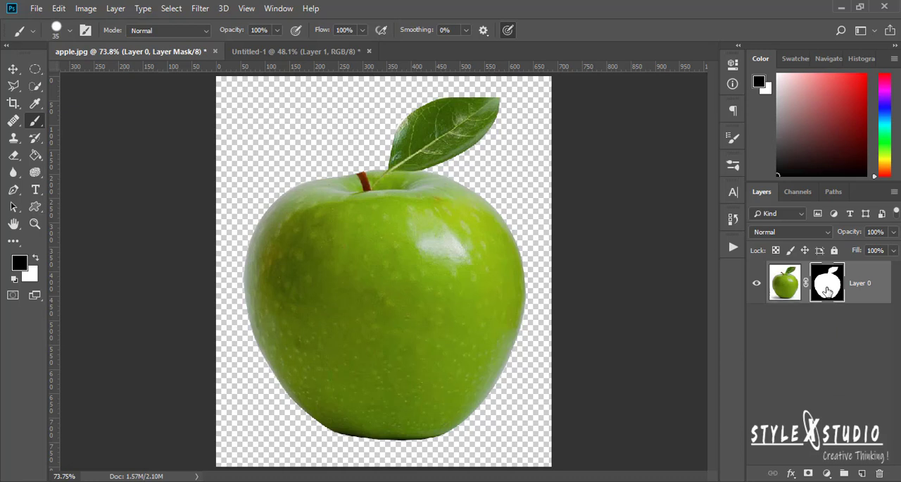
{"action": "left_click", "coordinate": [36, 259]}
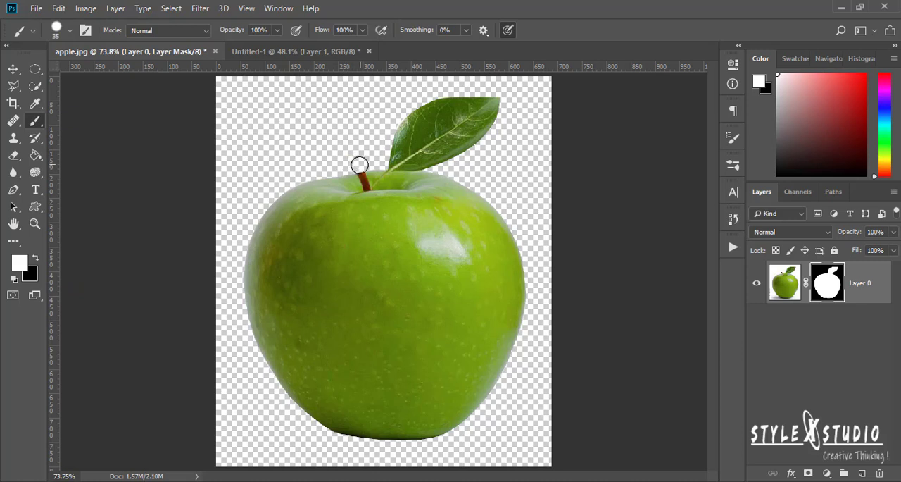
{"action": "mouse_move", "coordinate": [356, 162]}
{"action": "left_mouse_down"}
{"action": "mouse_move", "coordinate": [359, 169]}
{"action": "mouse_move", "coordinate": [337, 158]}
{"action": "mouse_move", "coordinate": [350, 160]}
{"action": "left_mouse_up"}
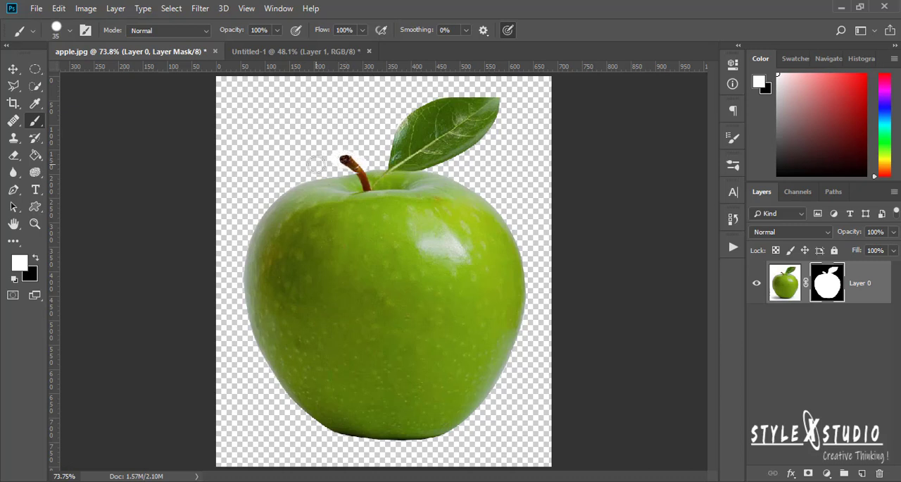
Mask out the white background around the stem by painting black with a 15-pixel brush
{"action": "left_click", "coordinate": [36, 259]}
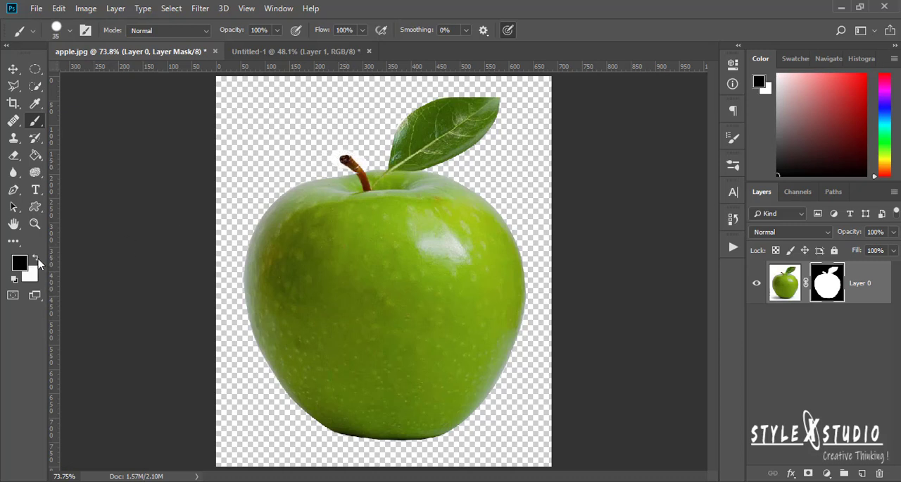
{"action": "key", "text": "ctrl+1"}
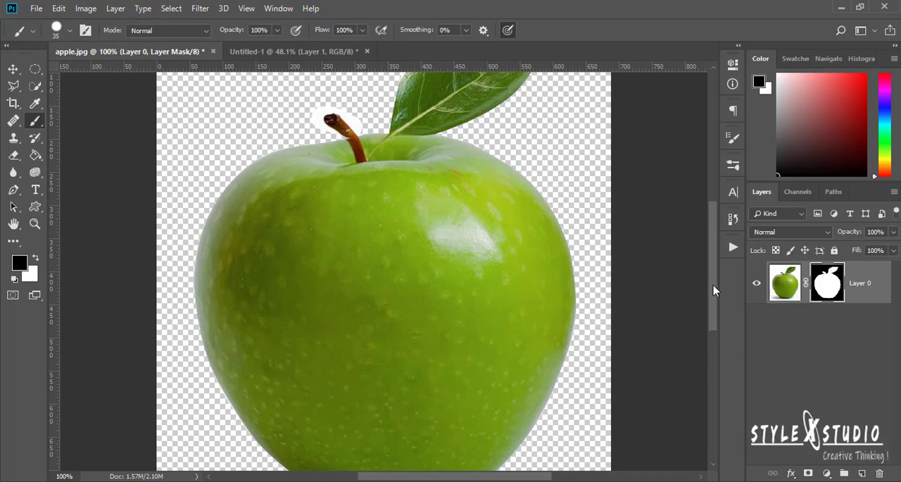
{"action": "left_click_drag", "start_coordinate": [713, 290], "coordinate": [711, 272]}
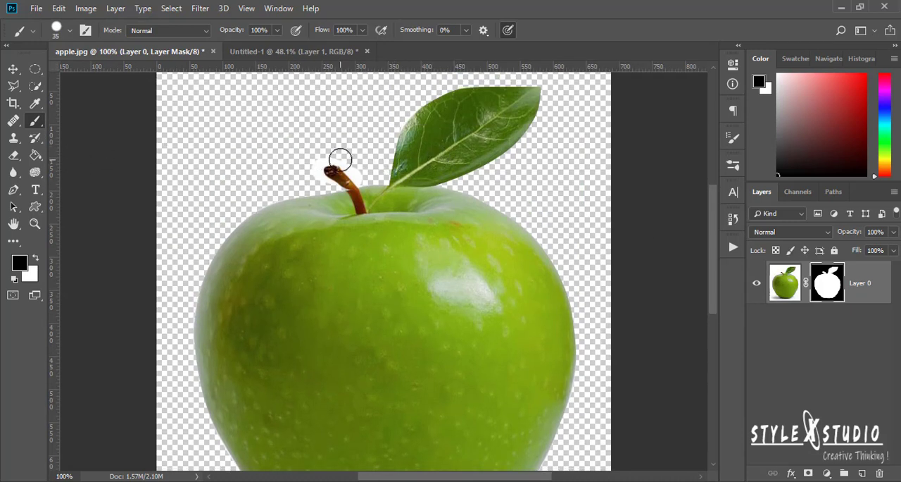
{"action": "key", "text": "bracketleft"}
{"action": "key", "text": "bracketleft"}
{"action": "key", "text": "bracketleft"}
{"action": "key", "text": "bracketleft"}
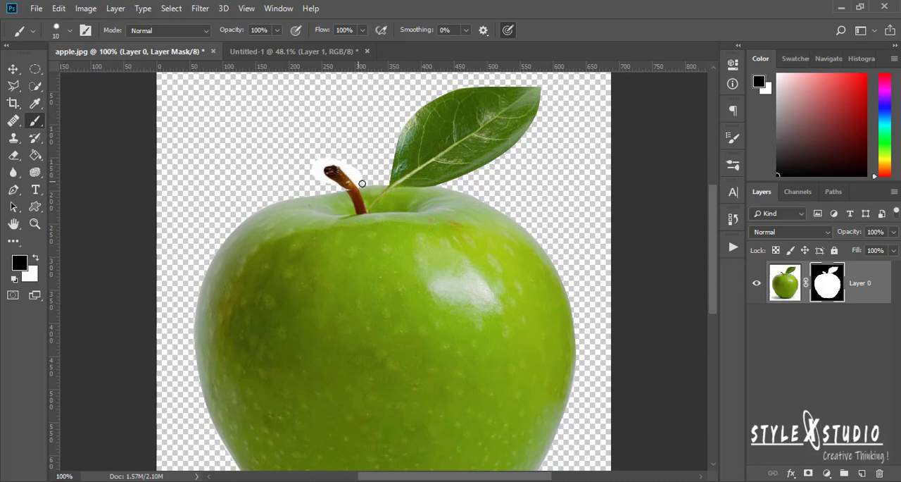
{"action": "key", "text": "bracketright"}
{"action": "mouse_move", "coordinate": [338, 162]}
{"action": "left_mouse_down"}
{"action": "mouse_move", "coordinate": [317, 167]}
{"action": "mouse_move", "coordinate": [330, 185]}
{"action": "mouse_move", "coordinate": [319, 176]}
{"action": "left_mouse_up"}
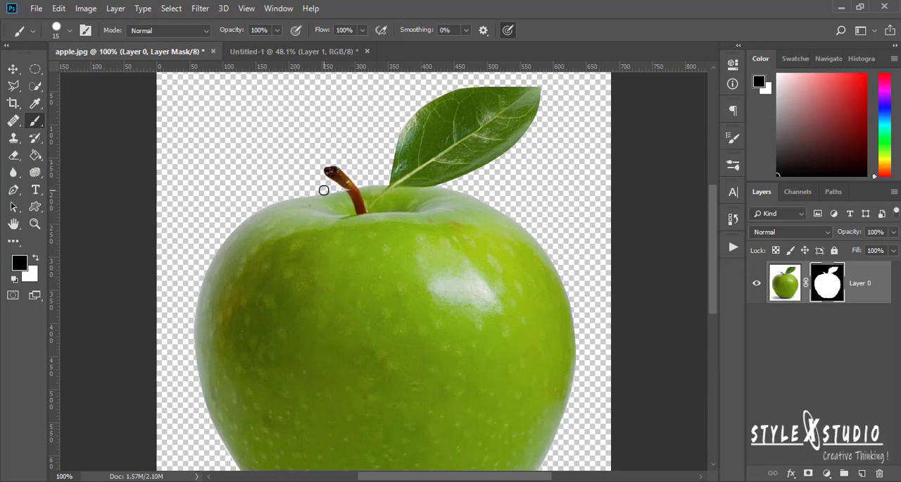
Refine the stem's edges on the mask with a 9-pixel brush, using white to restore missing parts and black to hide background
{"action": "left_click", "coordinate": [39, 259]}
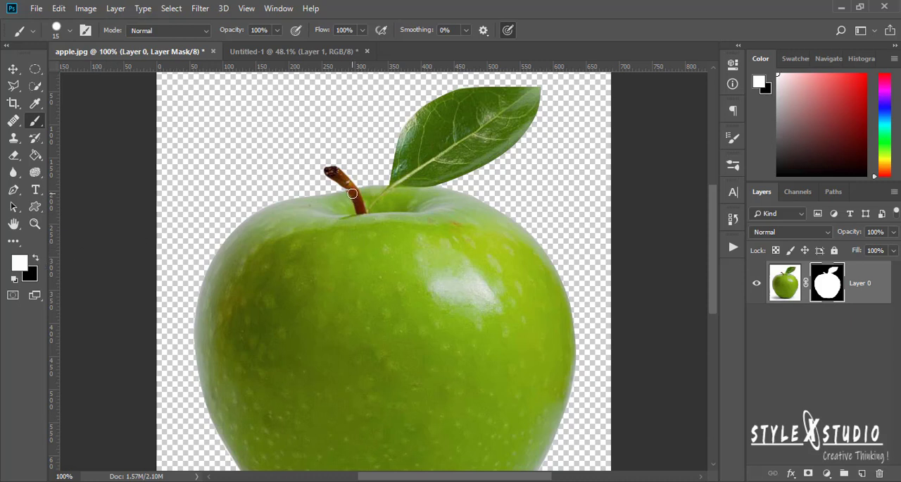
{"action": "key", "text": "ctrl+plus"}
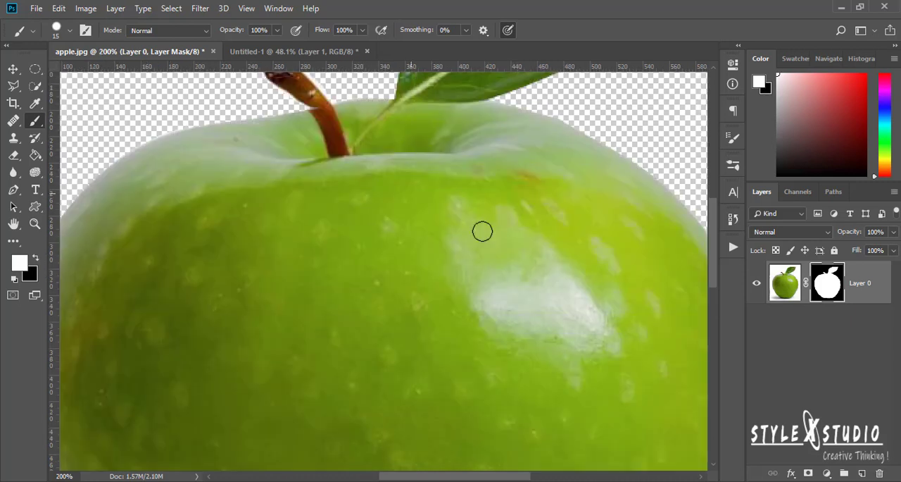
{"action": "scroll", "coordinate": [713, 258], "scroll_direction": "up", "scroll_amount": 3}
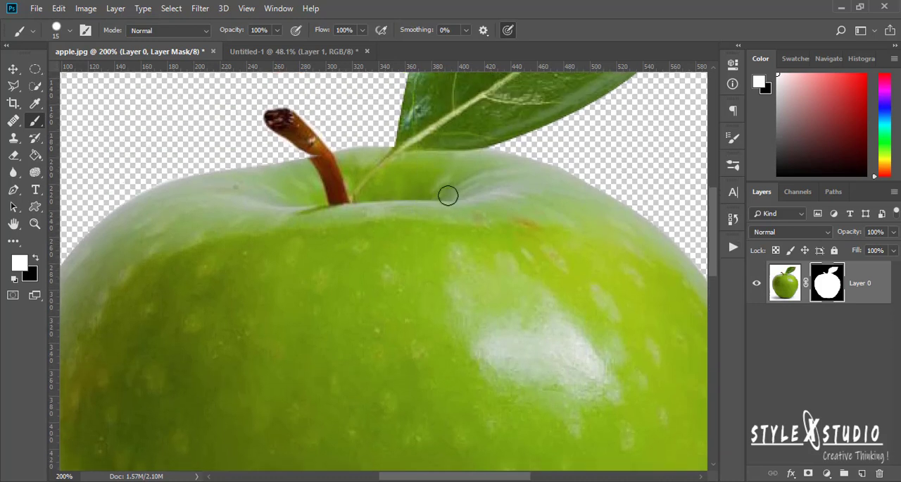
{"action": "key", "text": "bracketleft"}
{"action": "key", "text": "bracketleft"}
{"action": "left_click", "coordinate": [37, 258]}
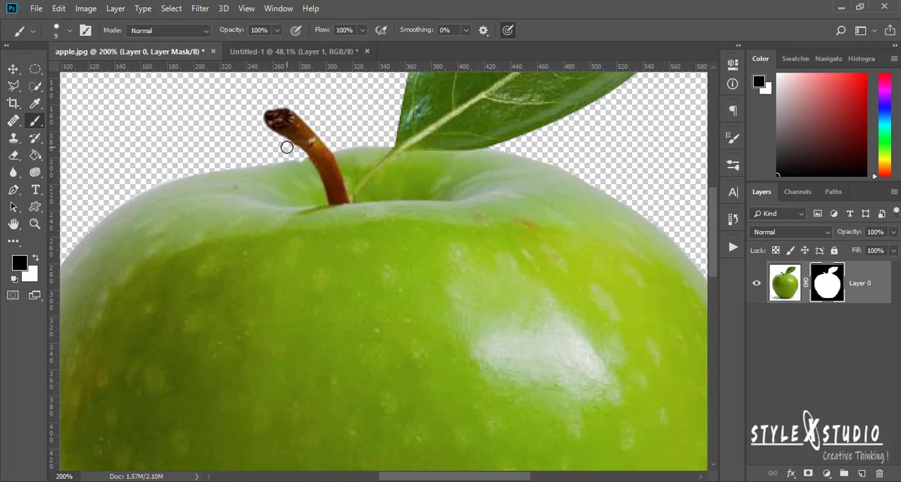
Apply the layer mask permanently to the apple layer
{"action": "key", "text": "ctrl+0"}
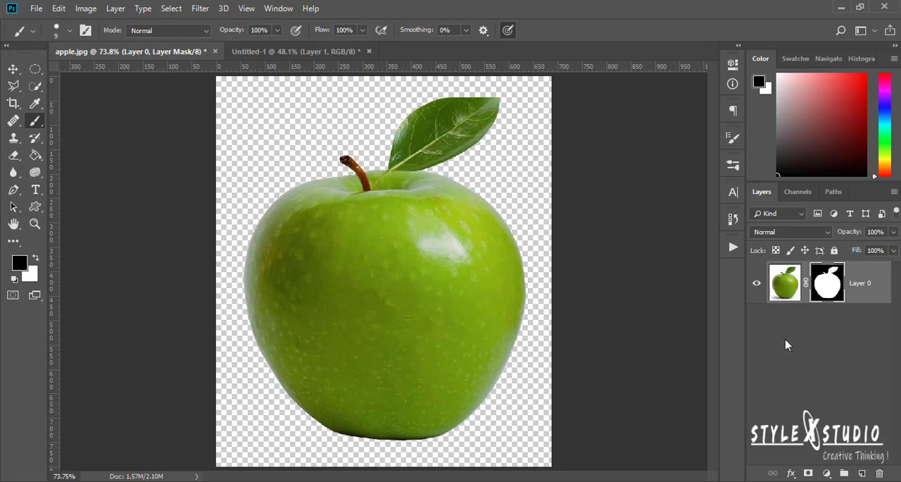
{"action": "right_click", "coordinate": [834, 293]}
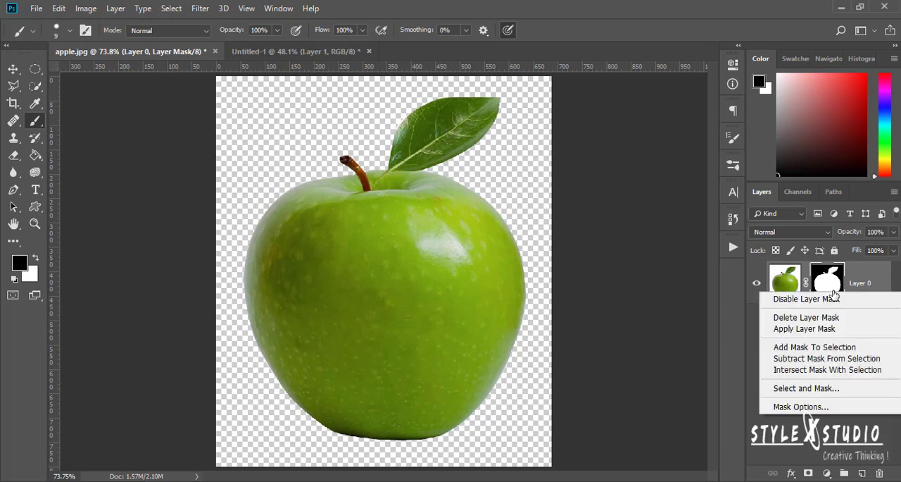
{"action": "left_click", "coordinate": [805, 329]}
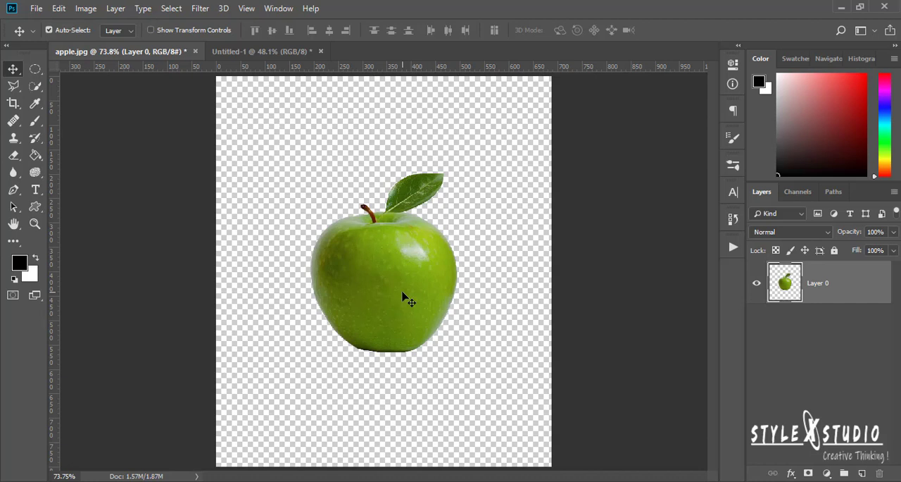
Copy the cut-out apple layer into the Untitled-1 document, placing it just left of the canvas centre
{"action": "left_click_drag", "start_coordinate": [404, 295], "coordinate": [307, 54]}
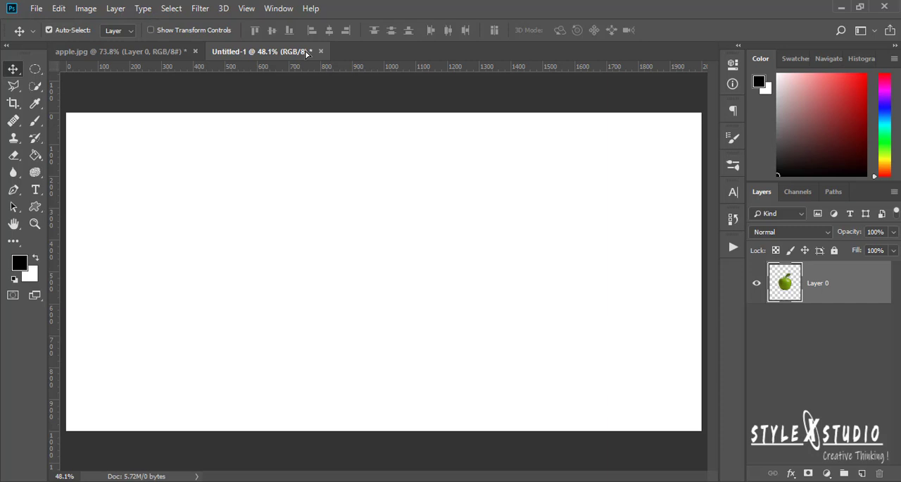
{"action": "left_click_drag", "start_coordinate": [307, 53], "coordinate": [305, 74]}
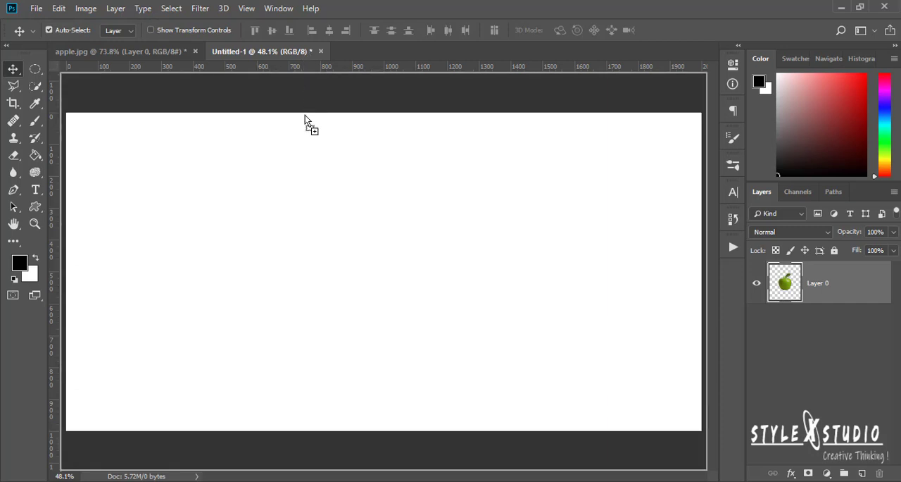
{"action": "left_click_drag", "start_coordinate": [304, 115], "coordinate": [288, 152]}
{"action": "left_click_drag", "start_coordinate": [290, 156], "coordinate": [347, 266]}
{"action": "left_click_drag", "start_coordinate": [347, 266], "coordinate": [347, 265]}
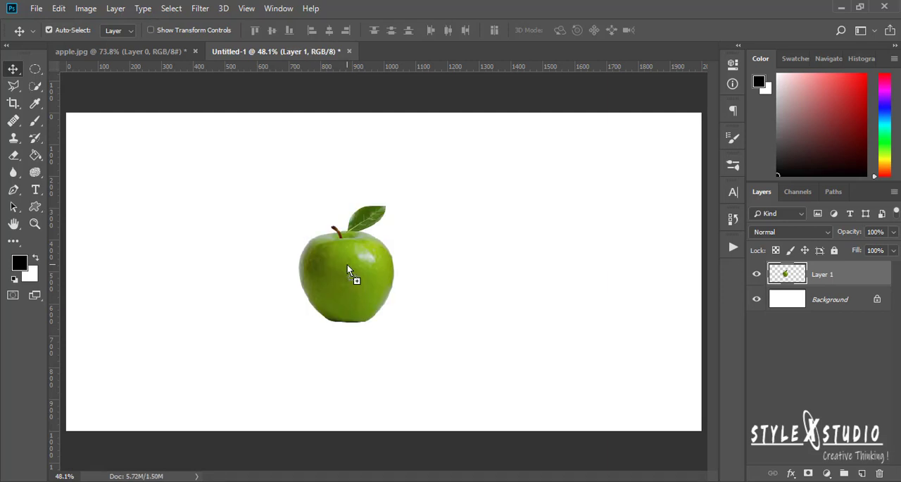
Enlarge the apple proportionally around its centre with Free Transform and move it to the left side of the white canvas
{"action": "key", "text": "ctrl+t"}
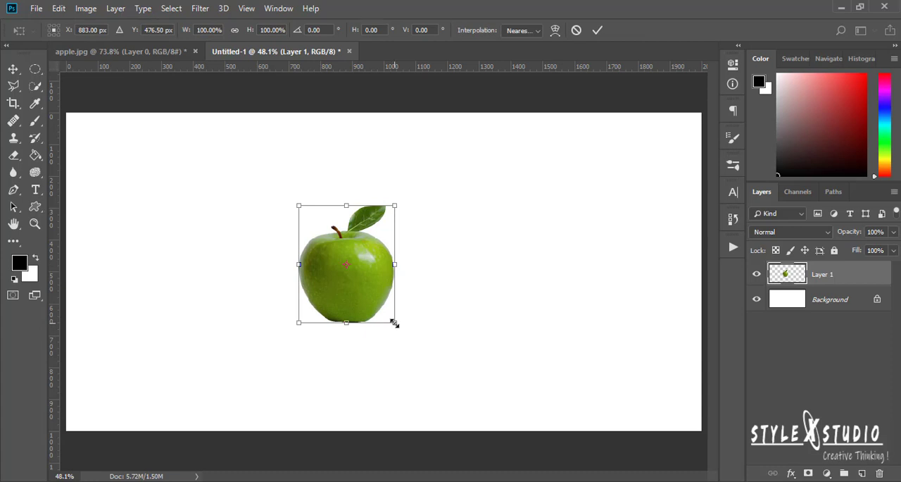
{"action": "left_click_drag", "start_coordinate": [394, 322], "coordinate": [438, 353]}
{"action": "left_click", "coordinate": [597, 30]}
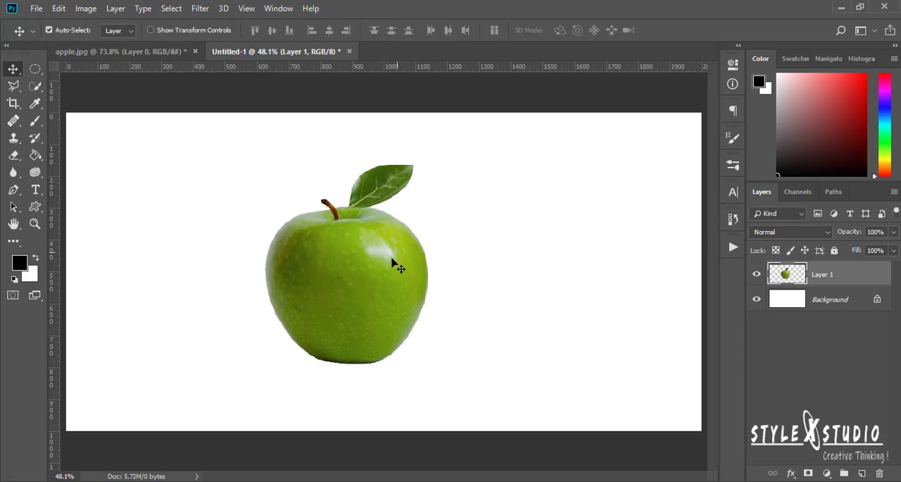
{"action": "left_click_drag", "start_coordinate": [354, 267], "coordinate": [189, 286]}
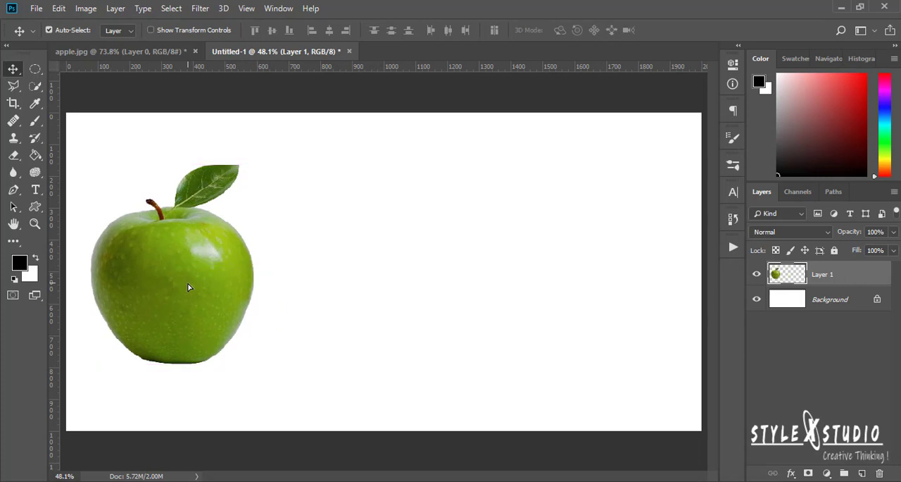